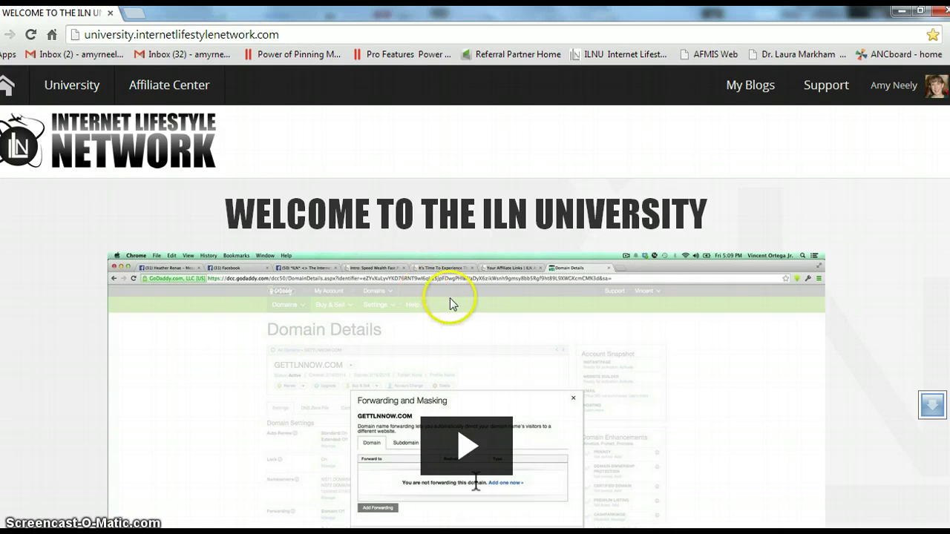
Show the My Blogs dropdown with the account's seven existing blogs and the create option
mouse_move(743, 91)
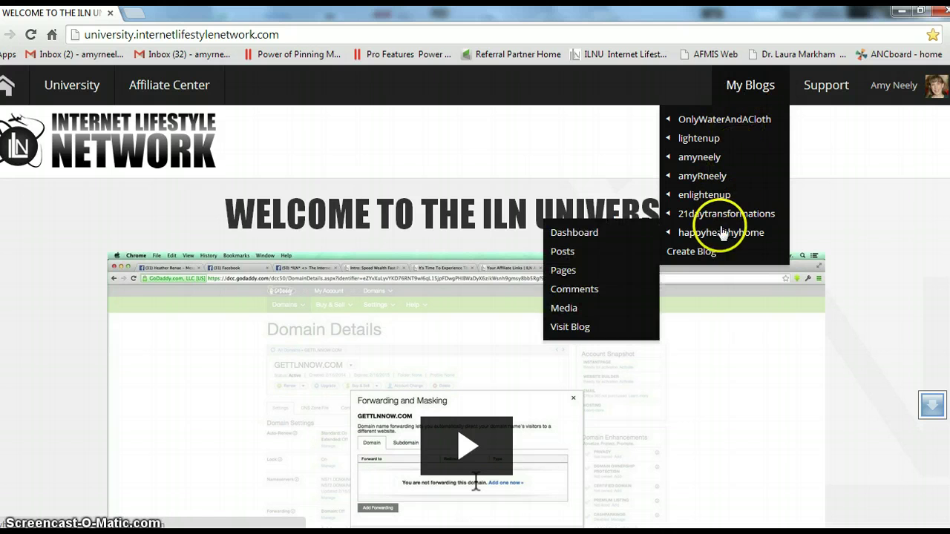
Open the Create Blog form and enter domain 'yournamehere' and title 'marketing secrets'
click(701, 261)
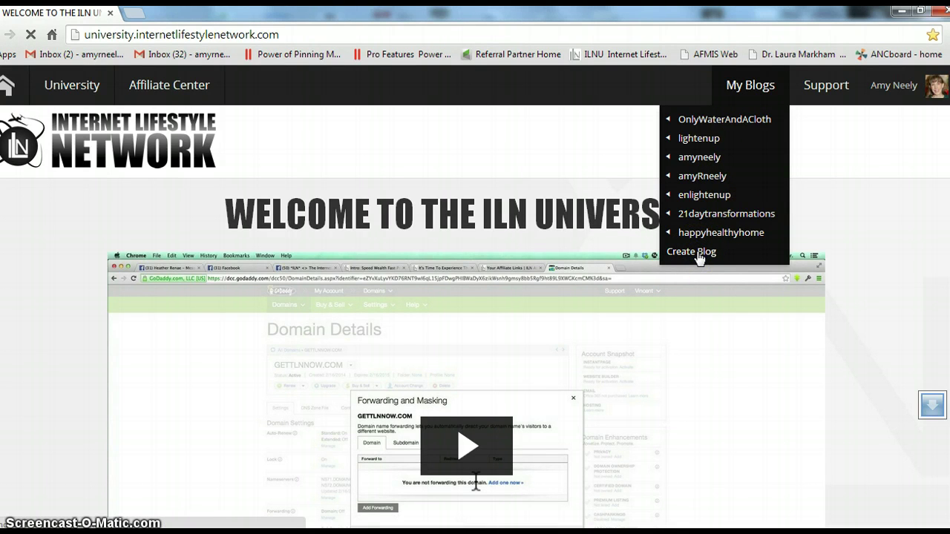
click(687, 256)
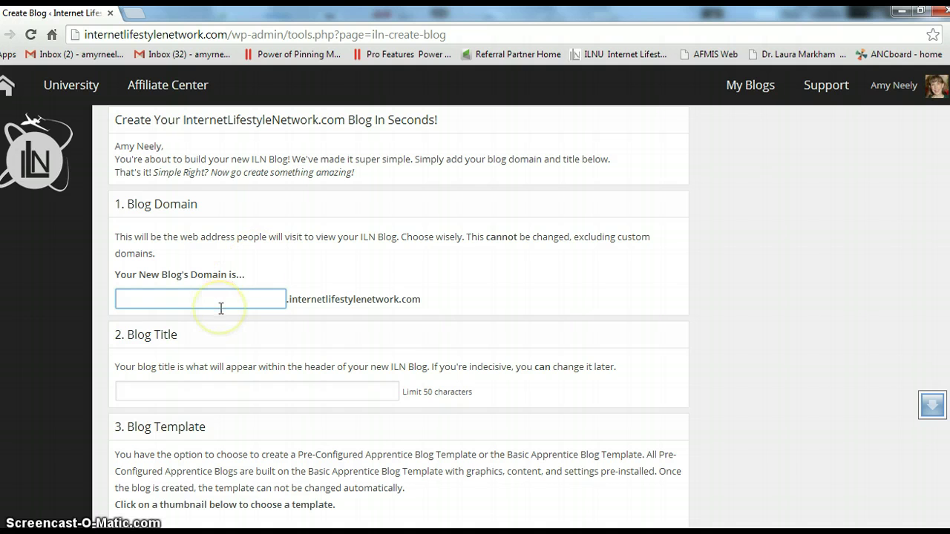
text(yourna)
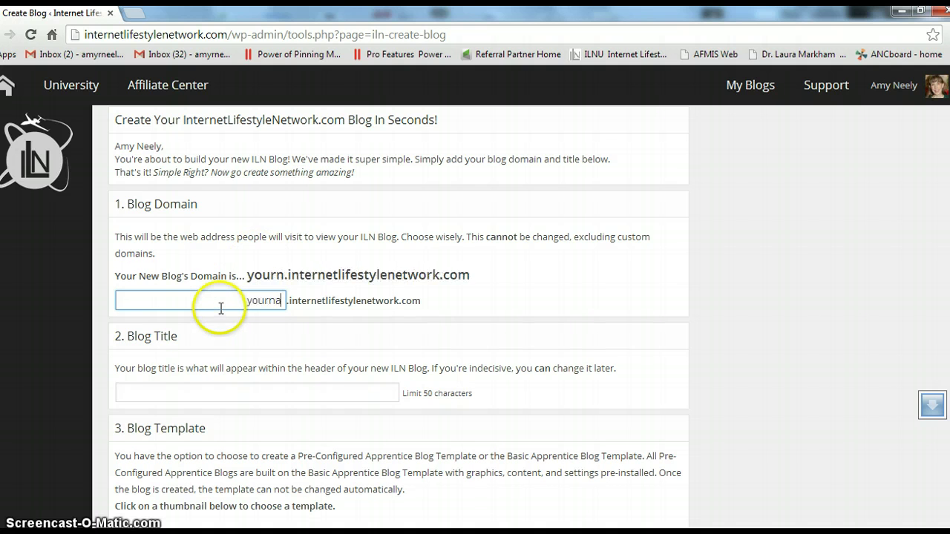
text(mehere)
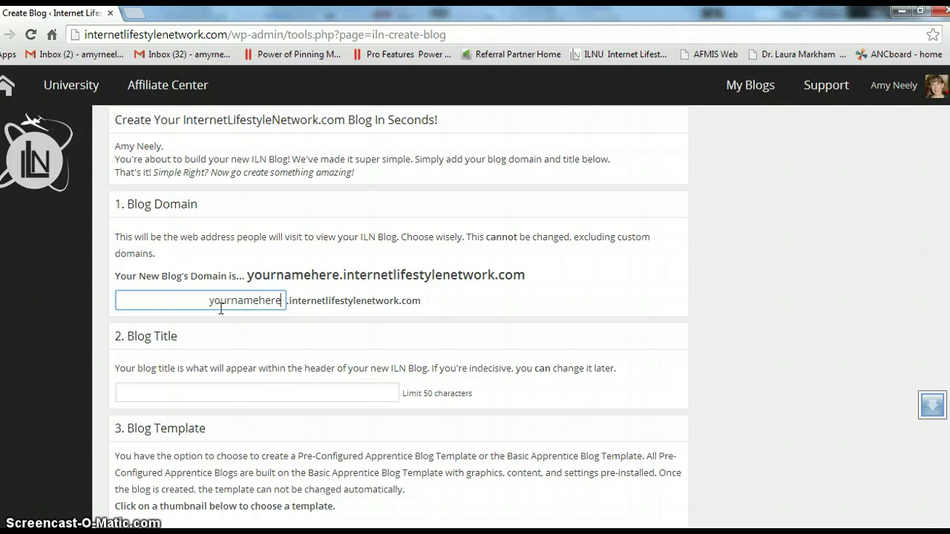
click(235, 391)
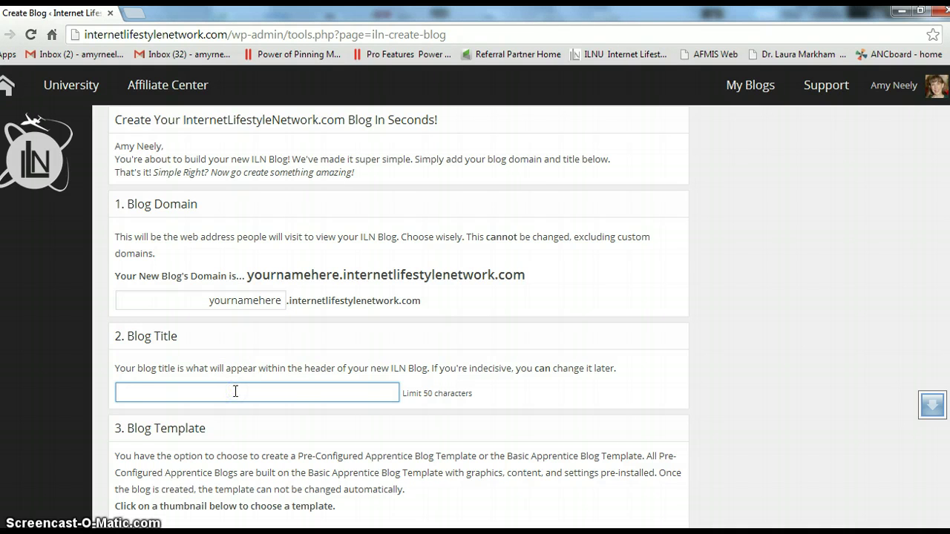
text(marketings)
key(BackSpace)
text(secrets)
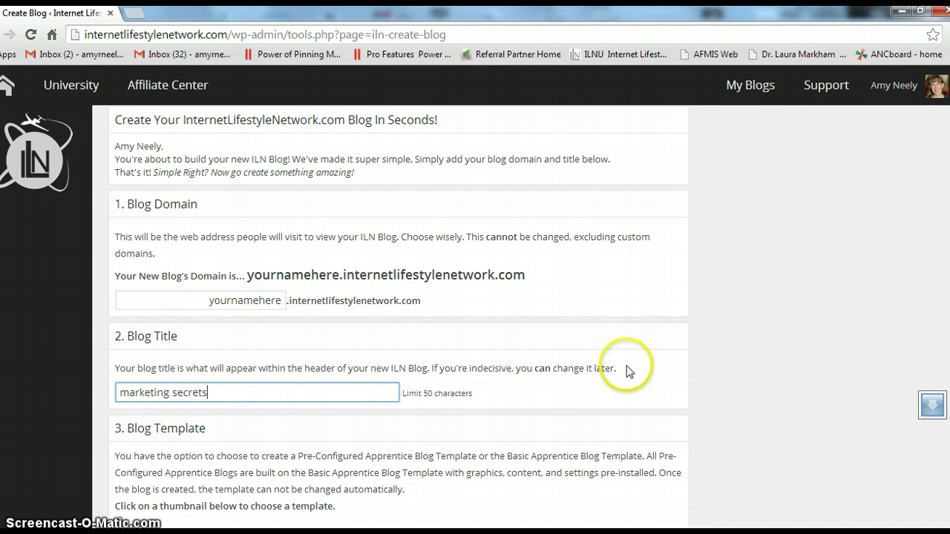
scroll(399, 318, down, 3)
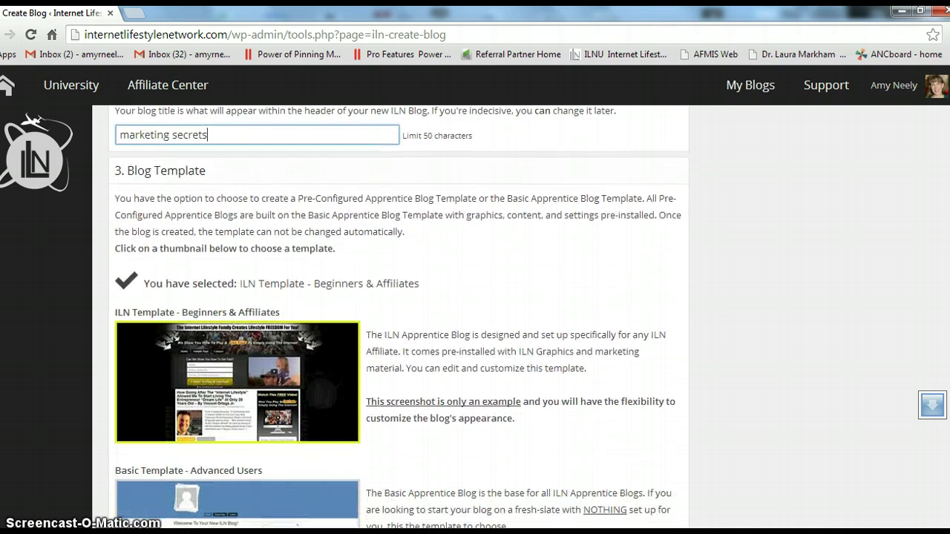
scroll(399, 316, down, 1)
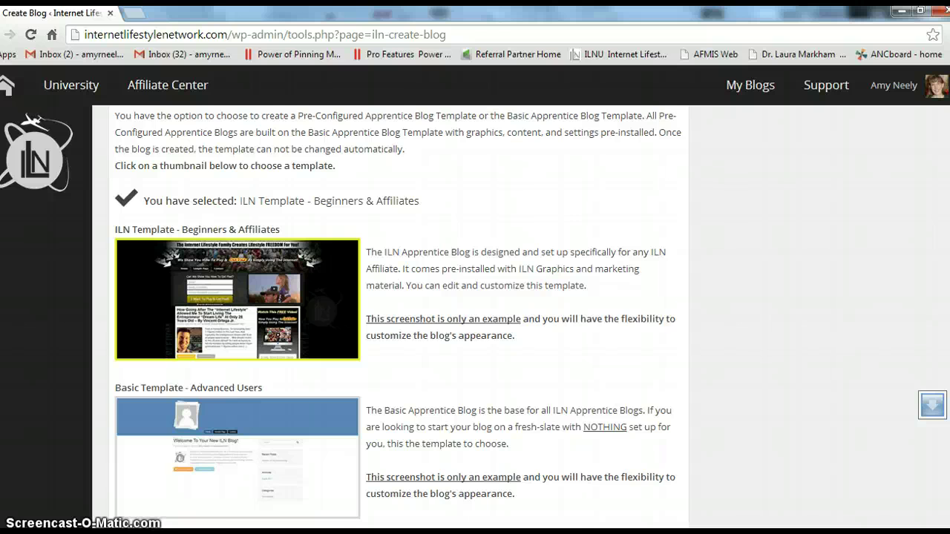
scroll(398, 319, down, 1)
scroll(399, 319, down, 1)
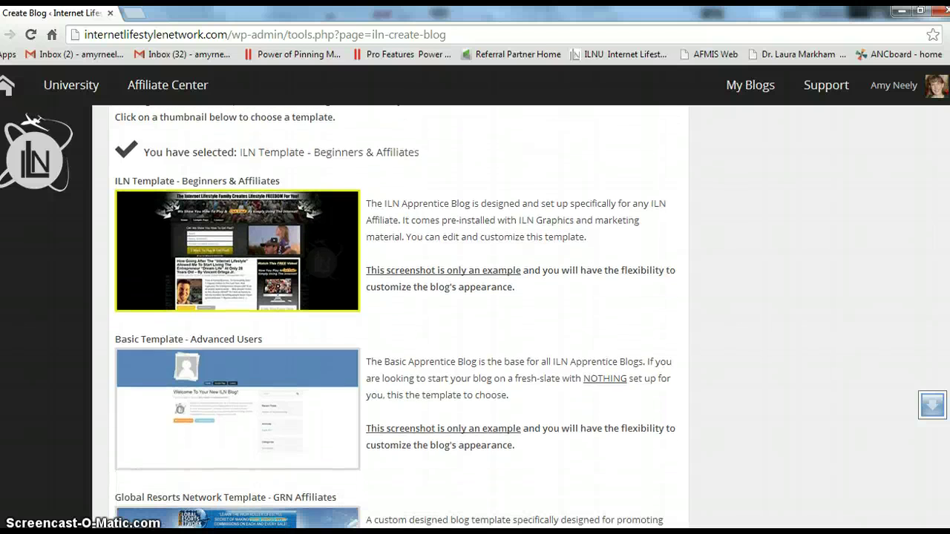
scroll(399, 319, down, 1)
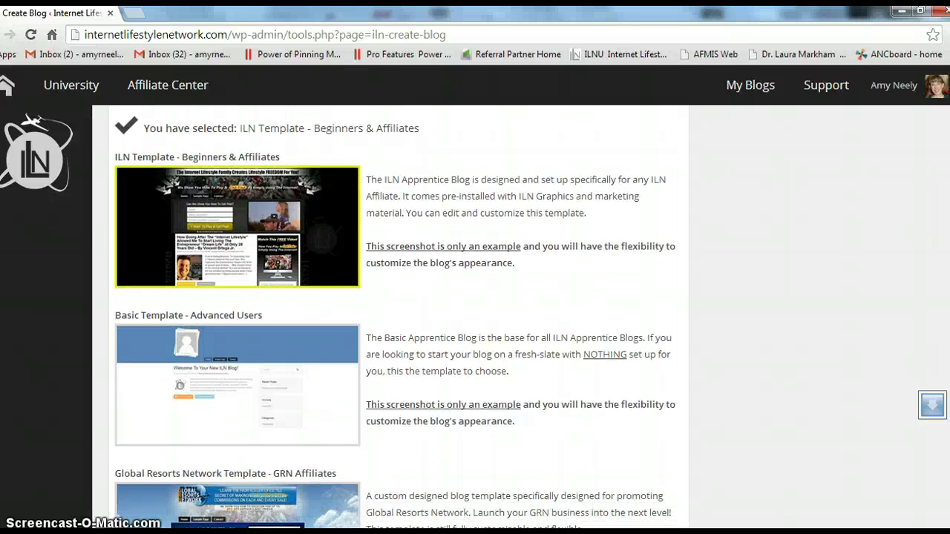
scroll(395, 319, down, 3)
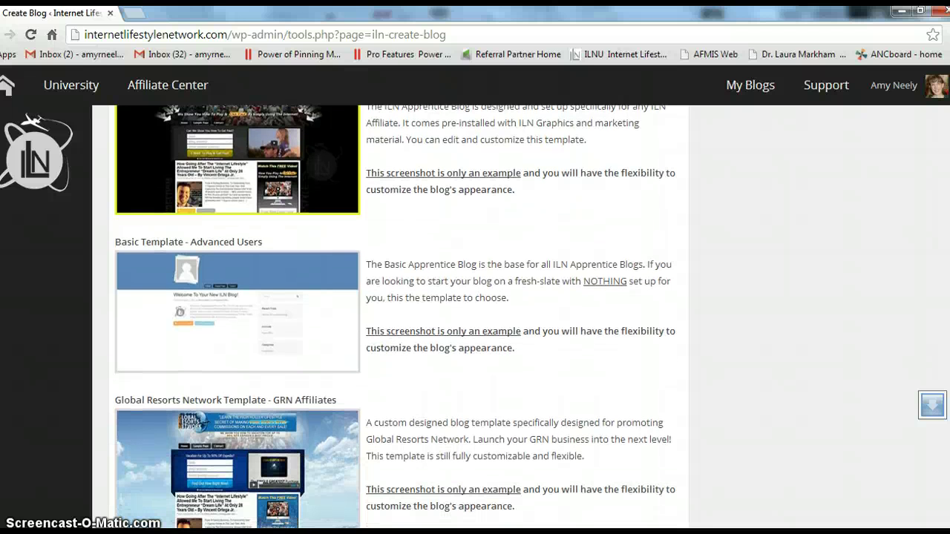
scroll(398, 319, up, 6)
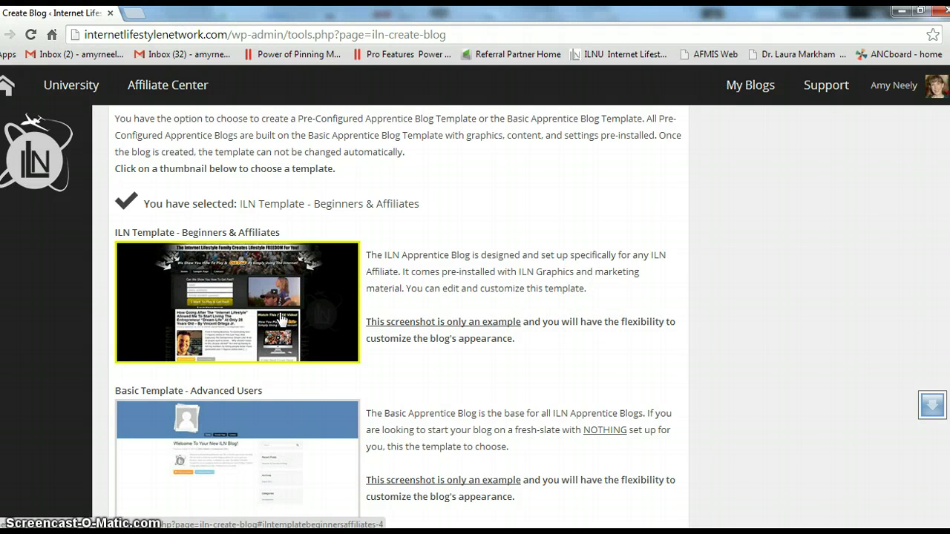
click(328, 305)
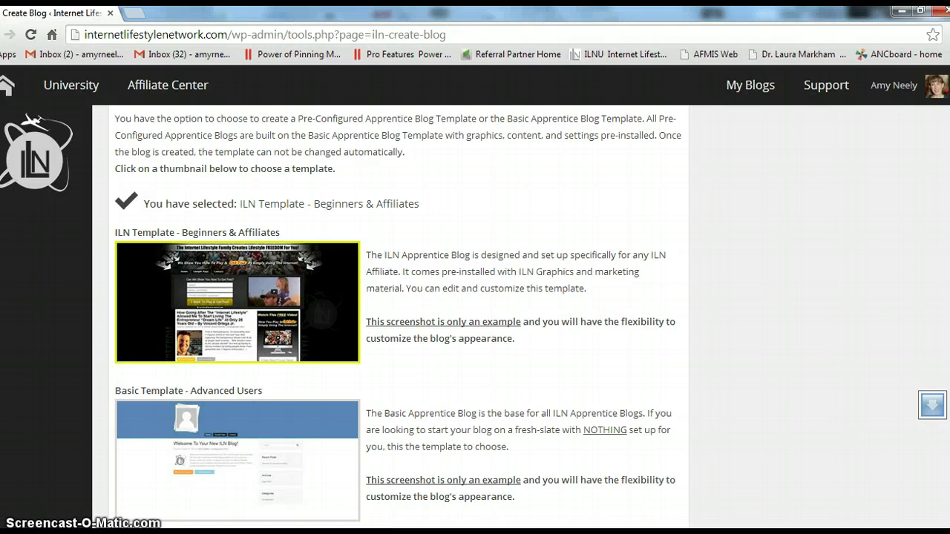
scroll(646, 422, down, 4)
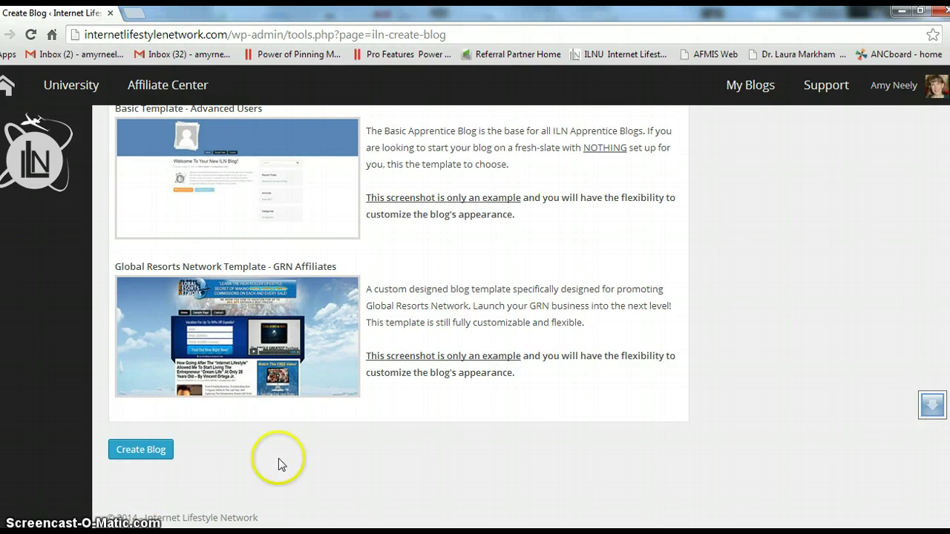
Create the marketing secrets blog, go to its Dashboard, and pick the Comments walk-through video
click(139, 449)
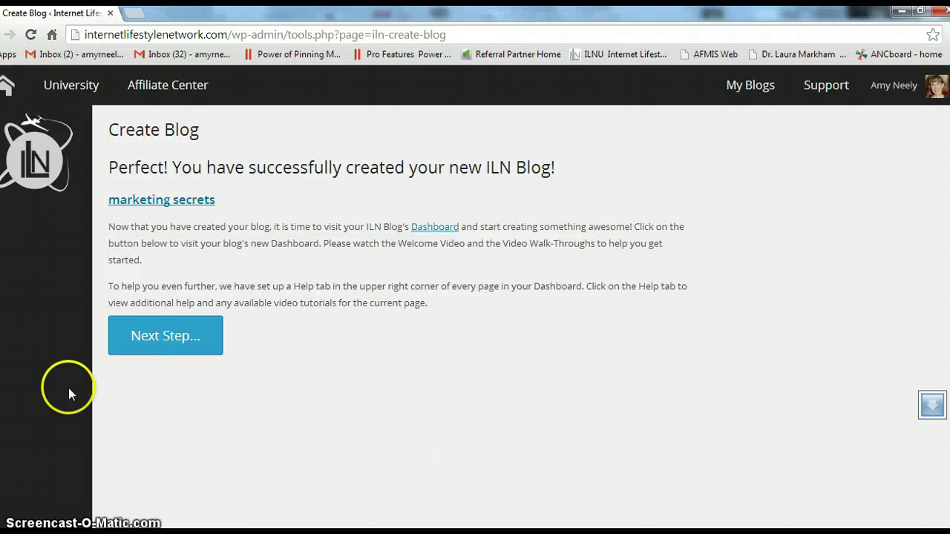
click(151, 355)
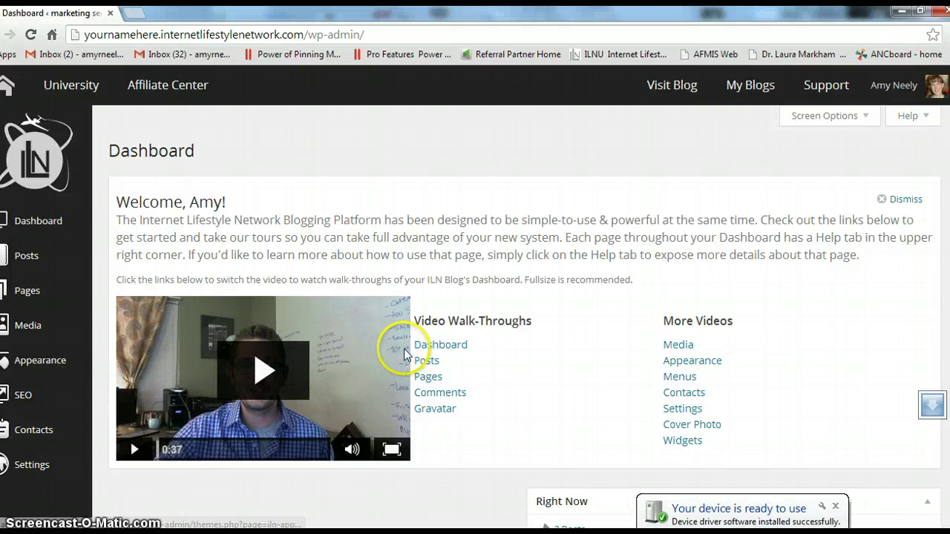
click(444, 397)
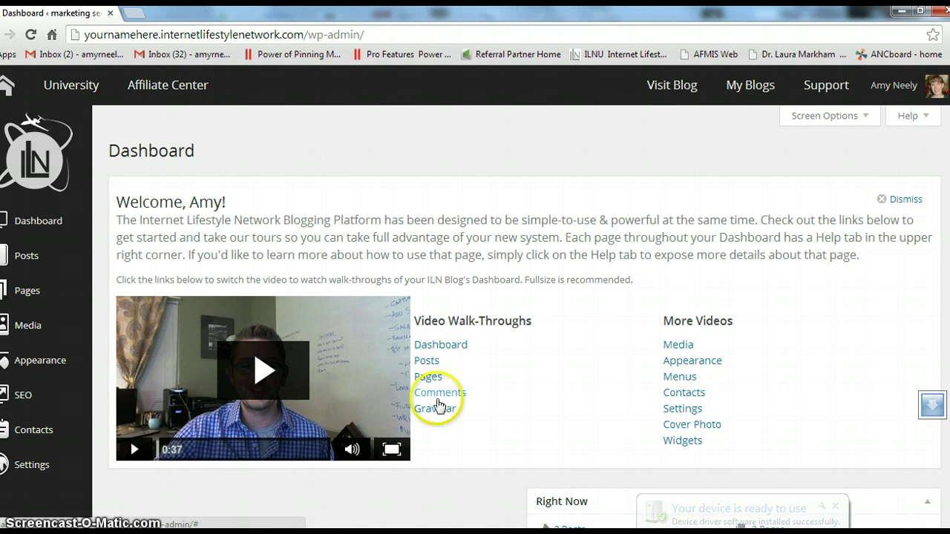
Add a new post titled 'I'm a blogger now' and place the cursor in its body
mouse_move(28, 258)
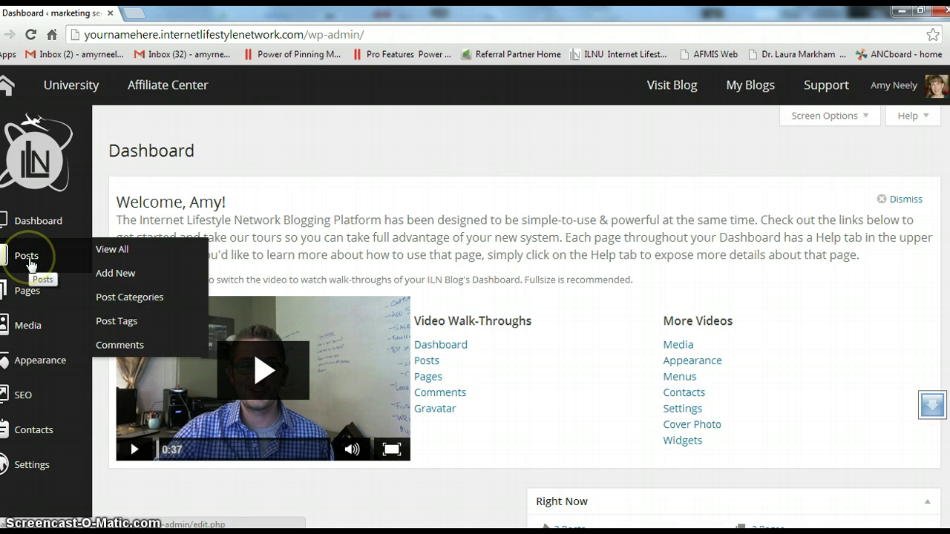
click(125, 277)
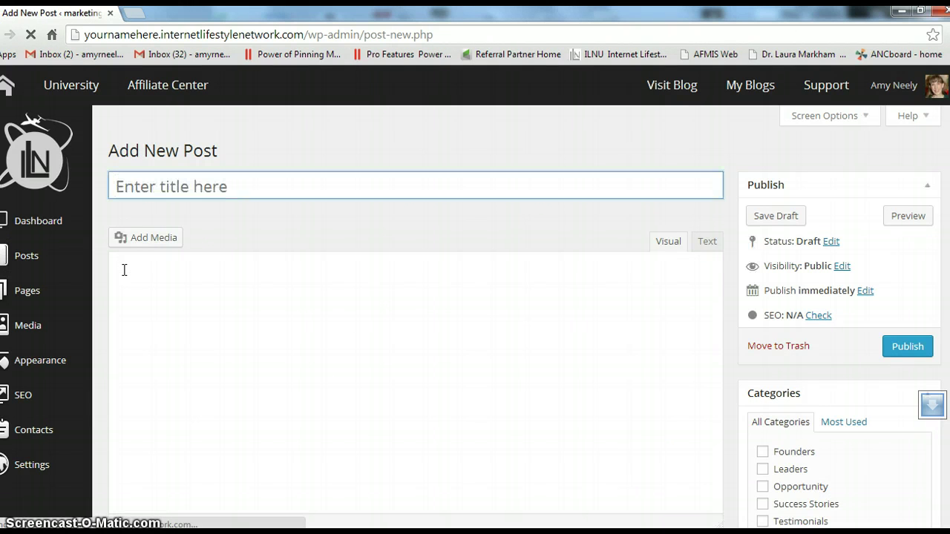
click(259, 175)
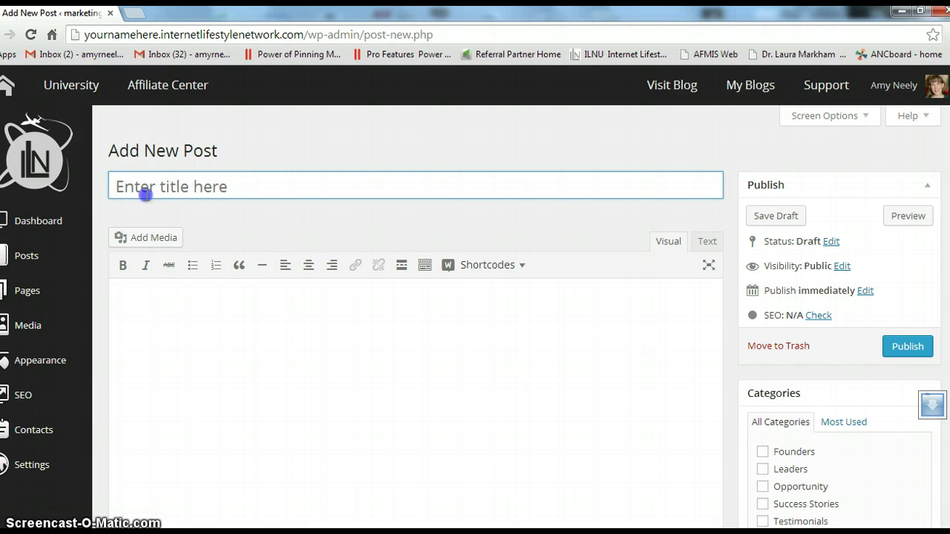
click(205, 200)
drag(222, 186, 108, 186)
click(113, 187)
click(162, 182)
text(I'm a blogger now)
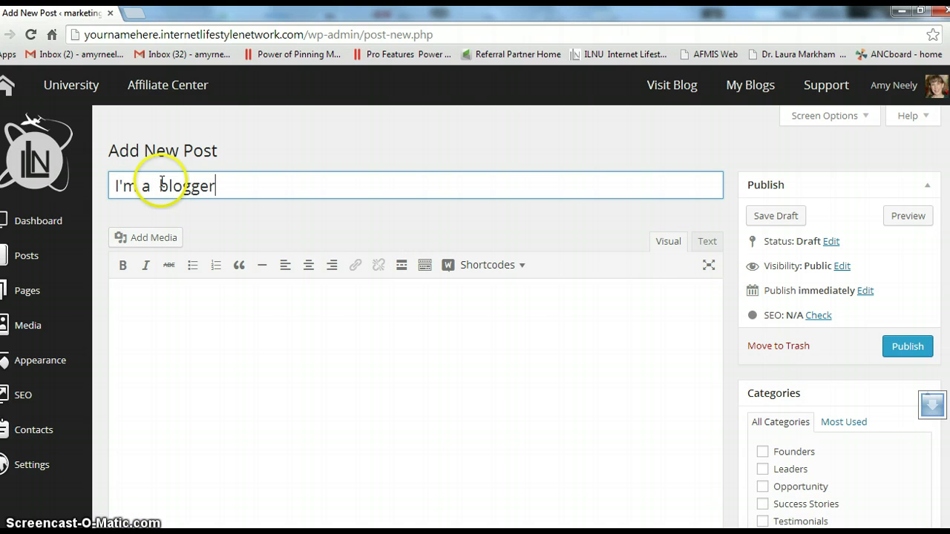
click(132, 300)
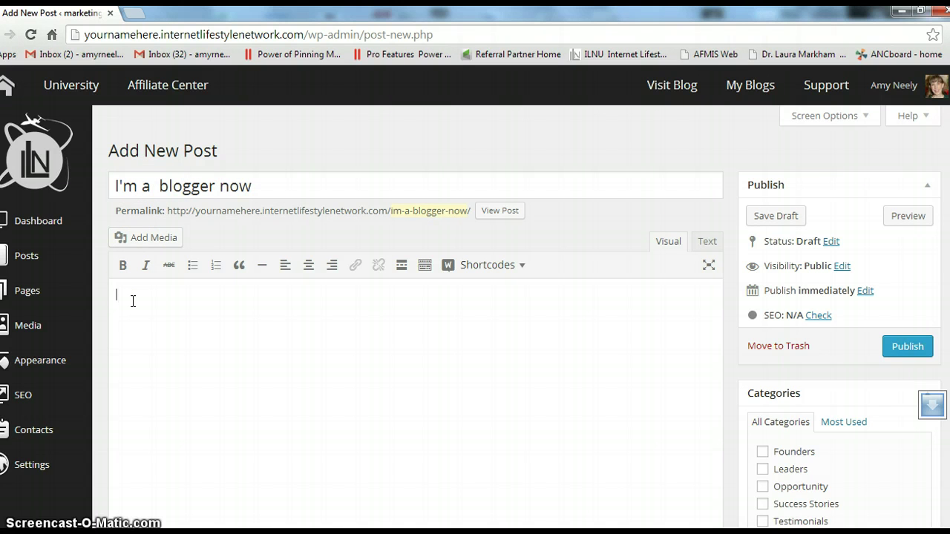
Upload the dog birthday picture from the desktop into the post's media window
click(138, 242)
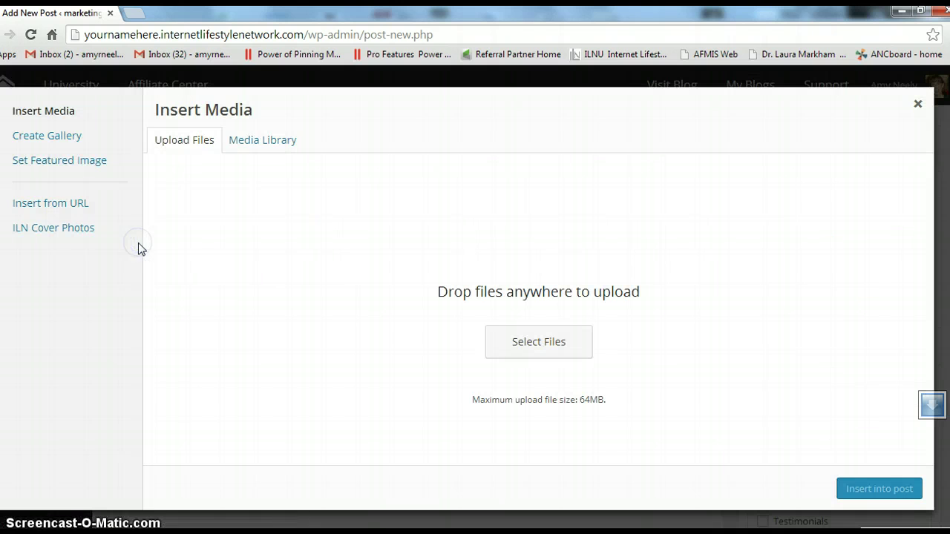
click(919, 13)
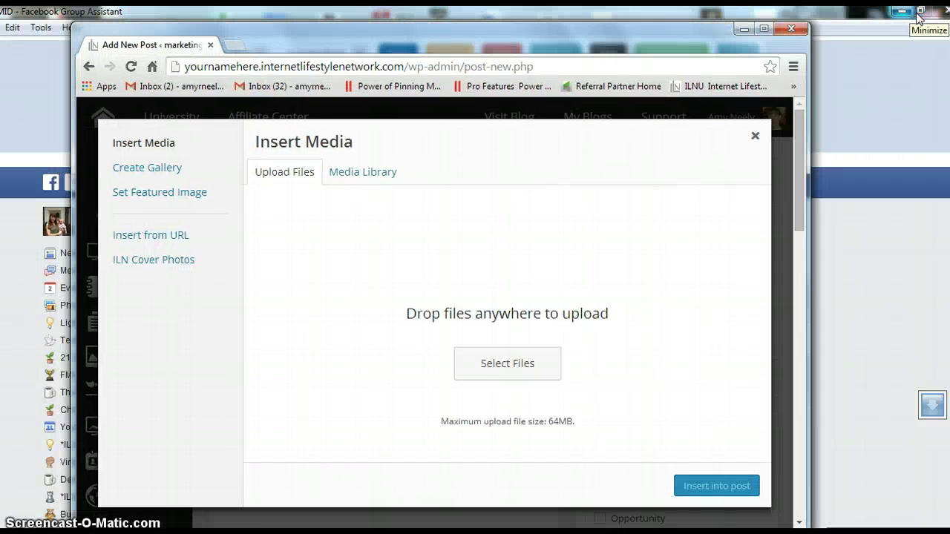
click(904, 13)
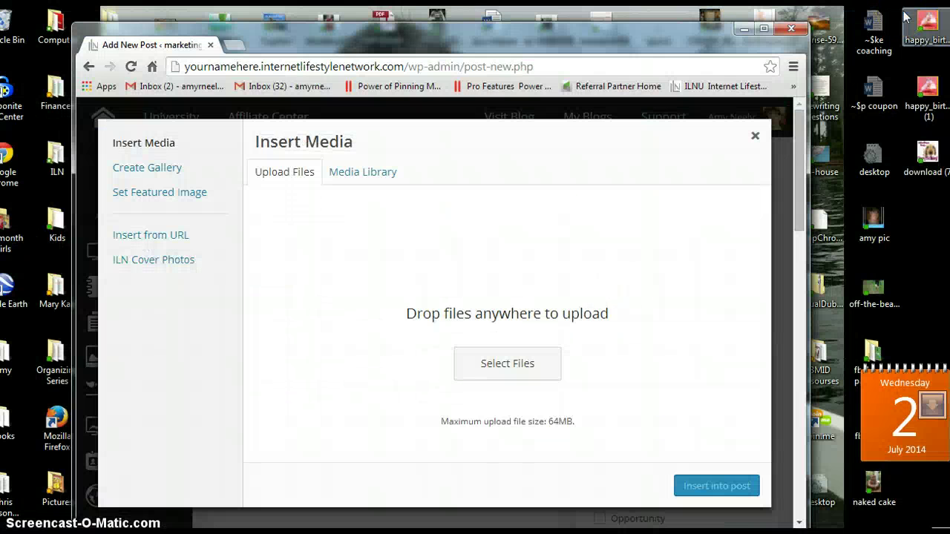
drag(924, 156, 629, 254)
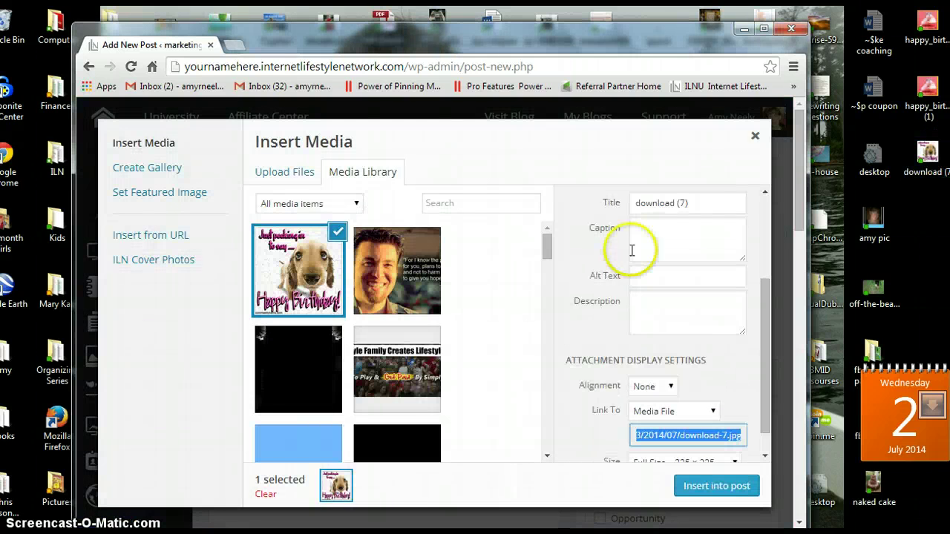
Set the image's caption, alt text and description to 'dogs' and insert it into the post
click(642, 234)
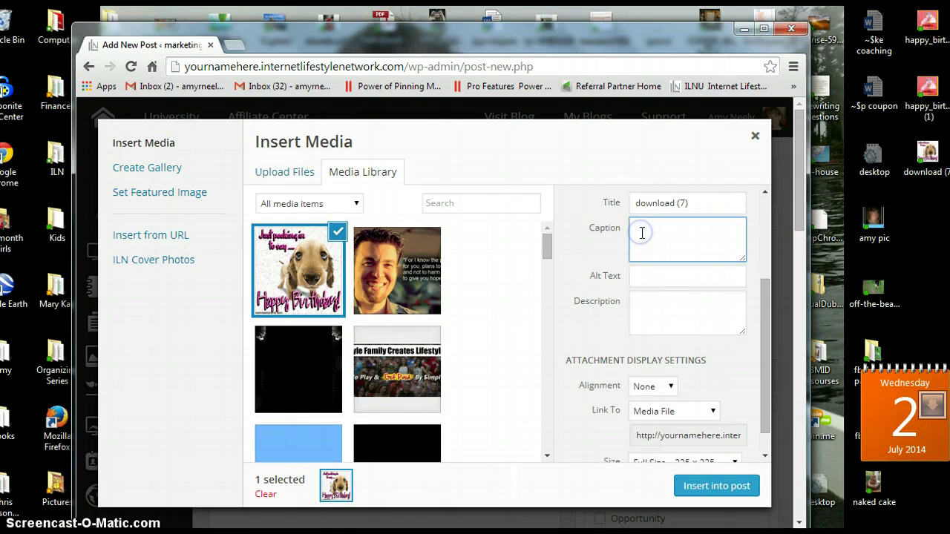
text(dogs)
click(643, 277)
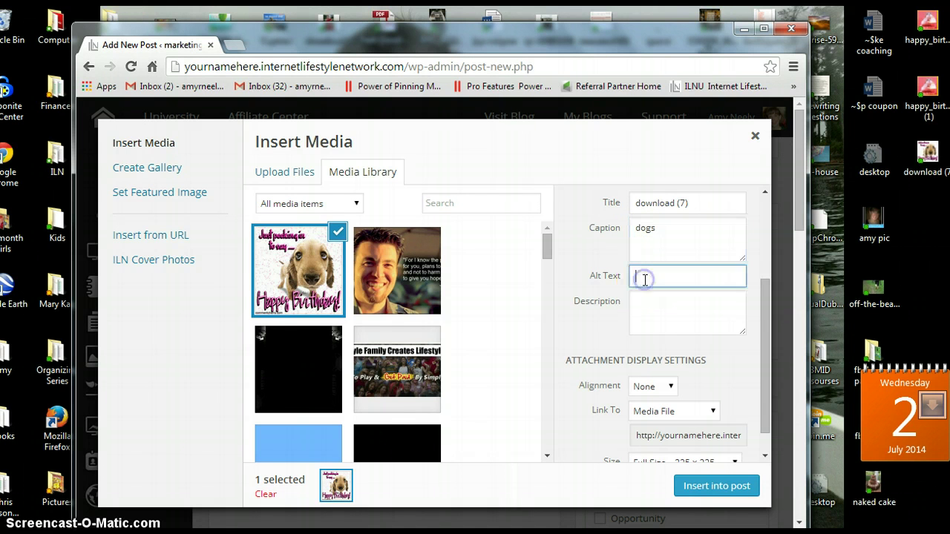
text(dogs)
click(643, 299)
text(dogs)
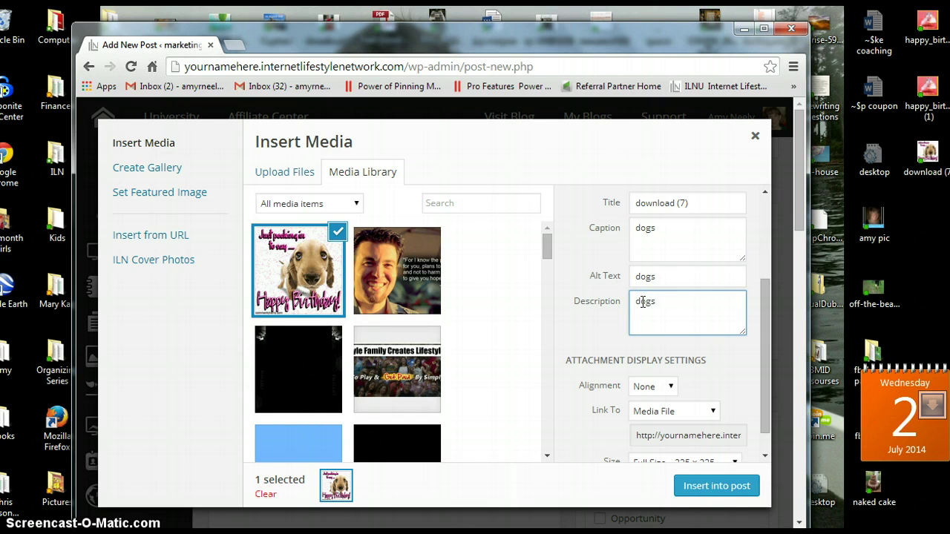
click(766, 436)
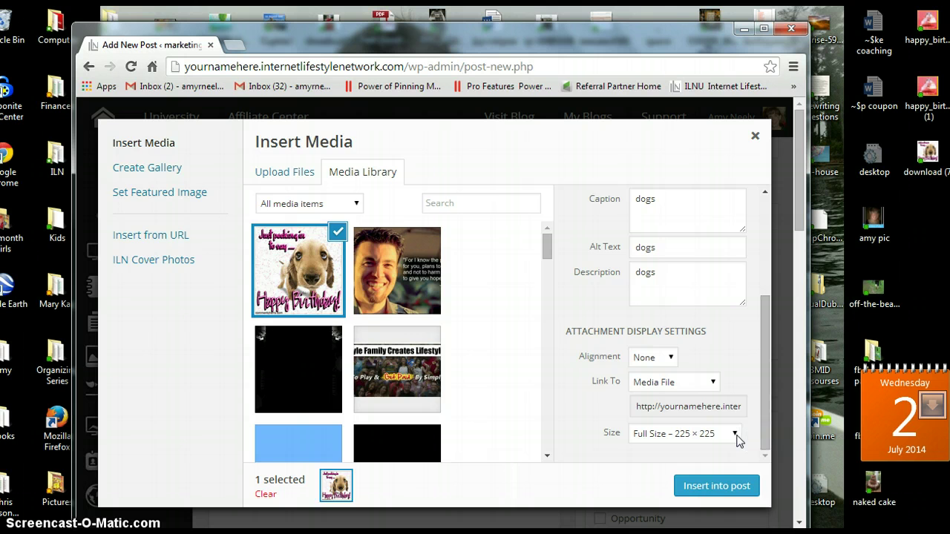
click(722, 488)
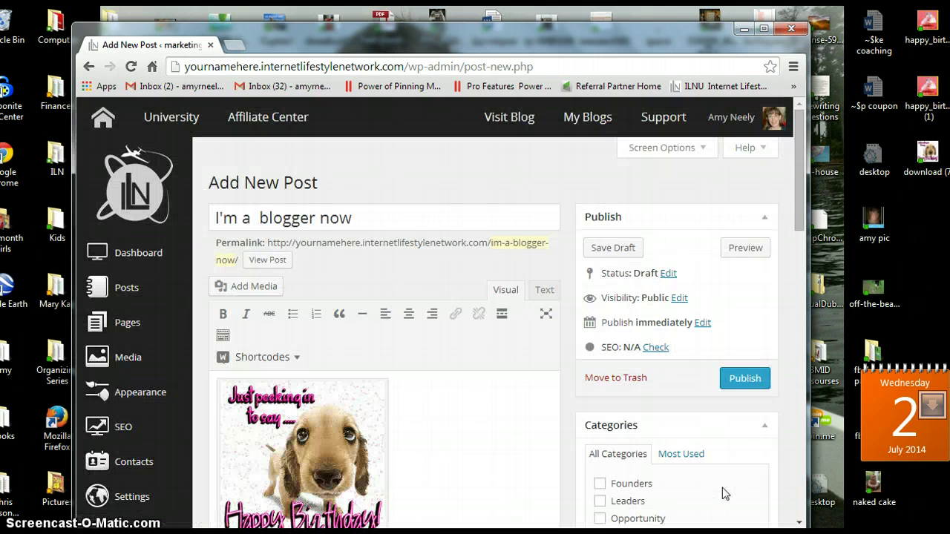
Choose 'blogger' from the suggestions as the Yoast SEO focus keyword
drag(797, 211, 797, 305)
click(302, 388)
click(302, 388)
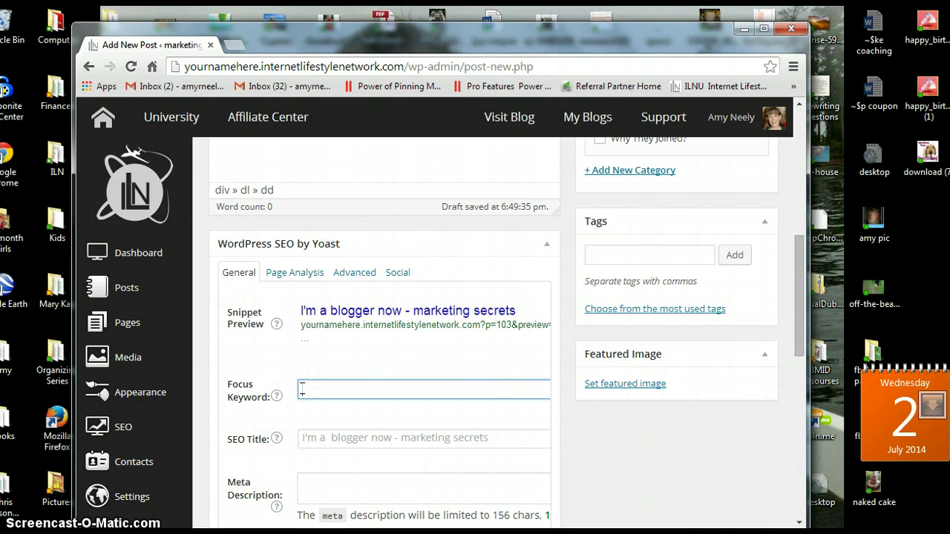
click(302, 389)
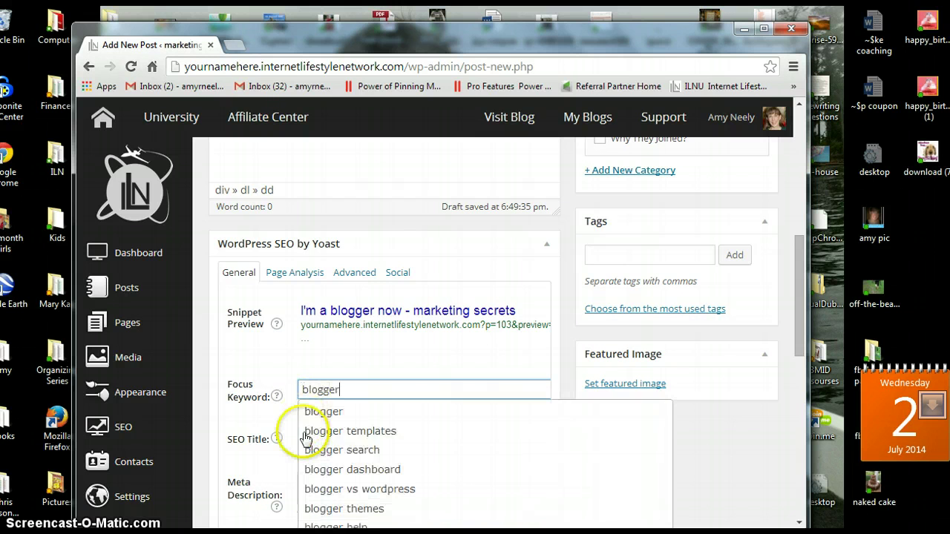
click(349, 414)
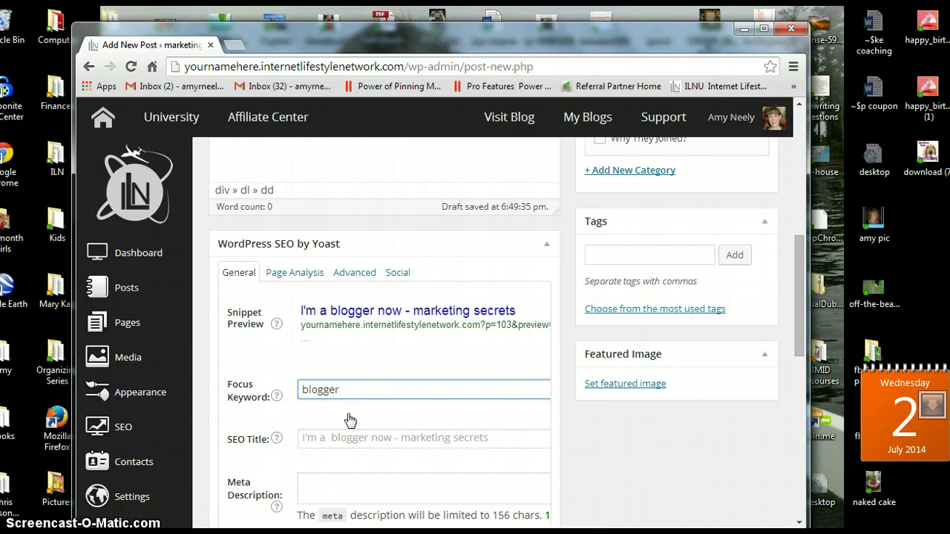
click(307, 489)
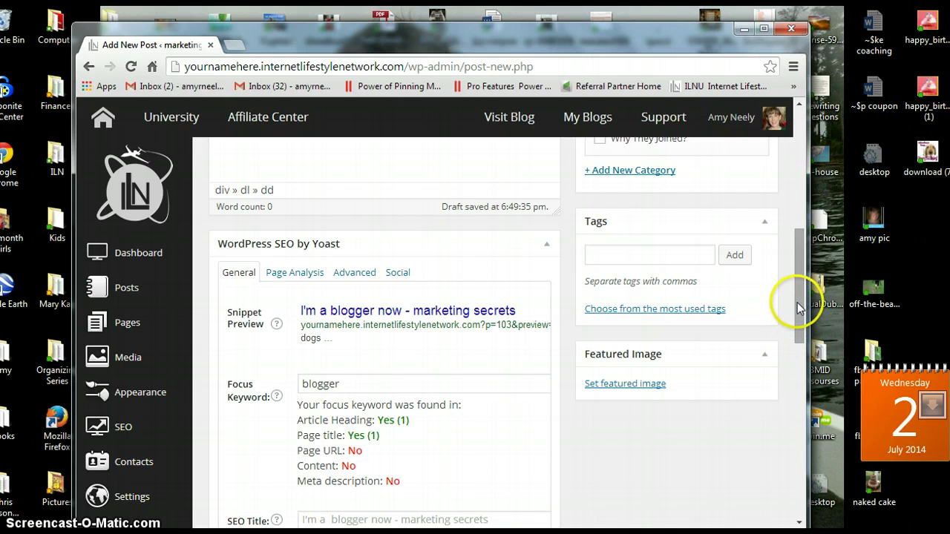
drag(797, 302, 797, 327)
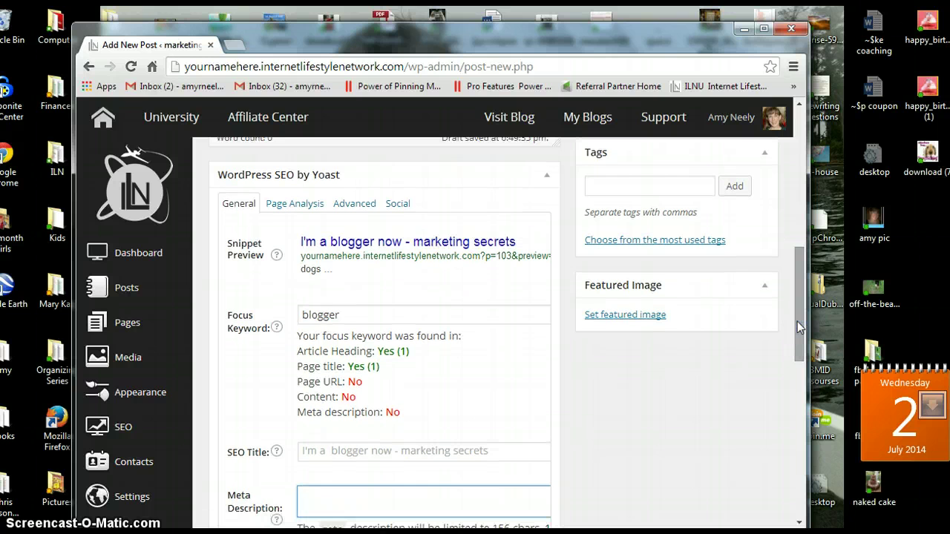
drag(798, 327, 792, 393)
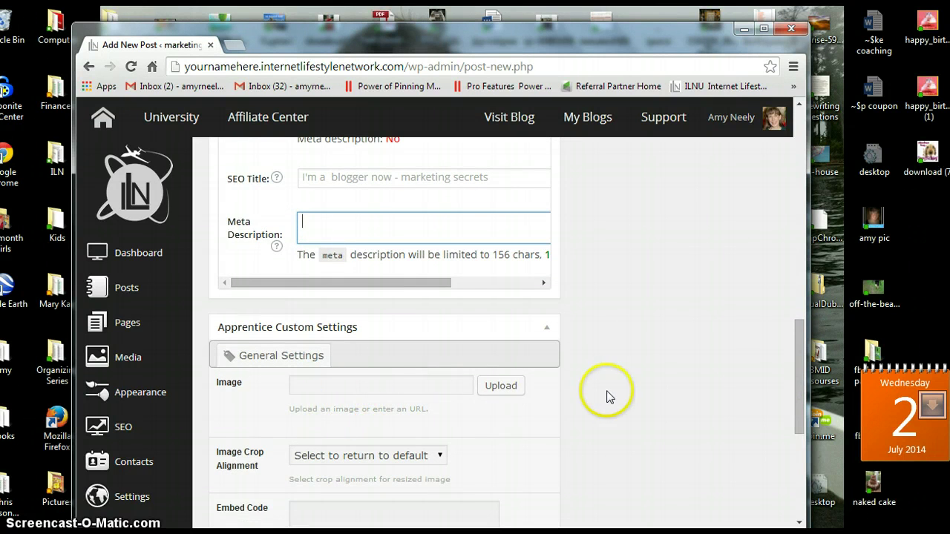
drag(801, 340, 800, 389)
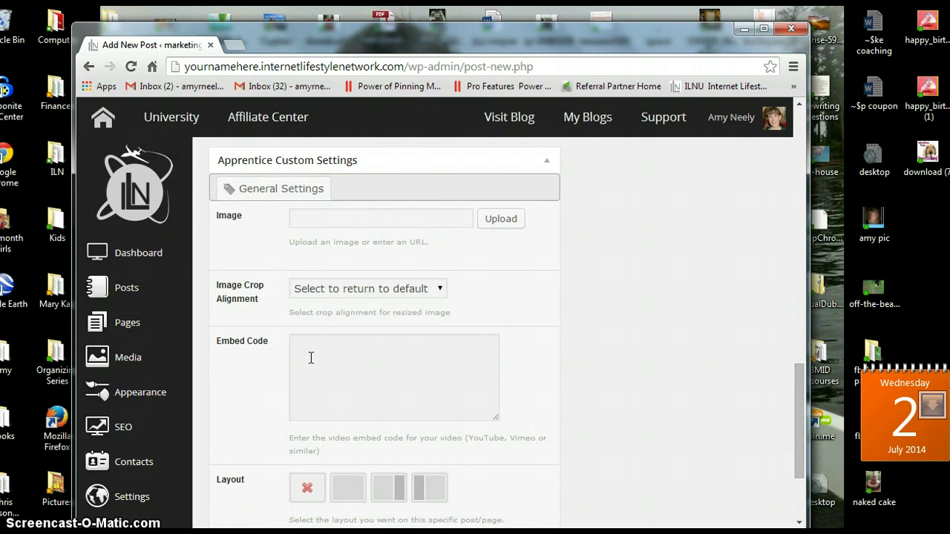
click(796, 399)
drag(797, 399, 795, 291)
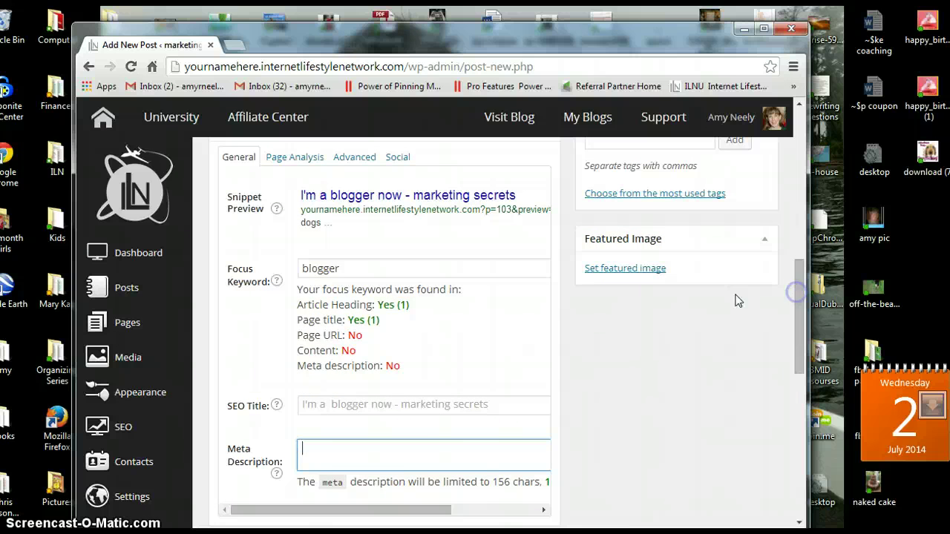
Pick the dog birthday picture in the Media Library as the post's featured image
click(625, 270)
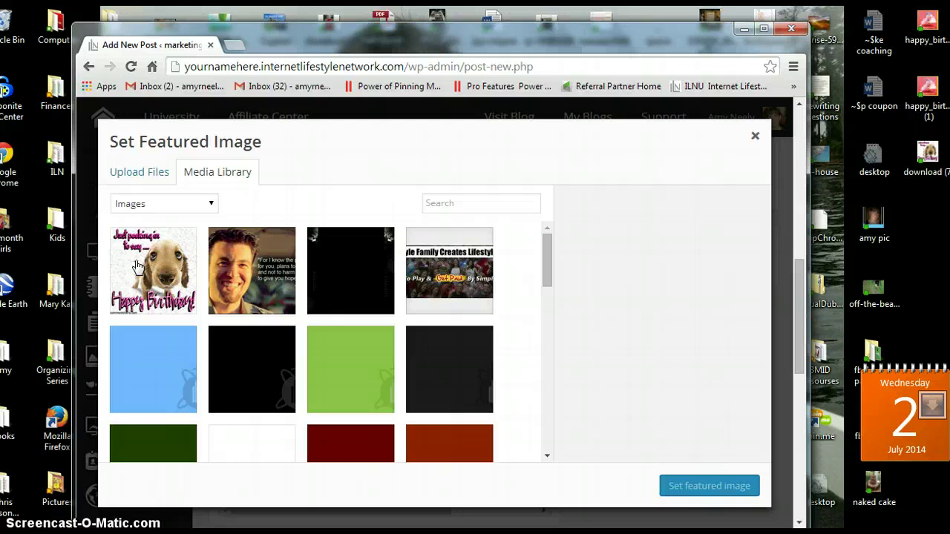
click(223, 269)
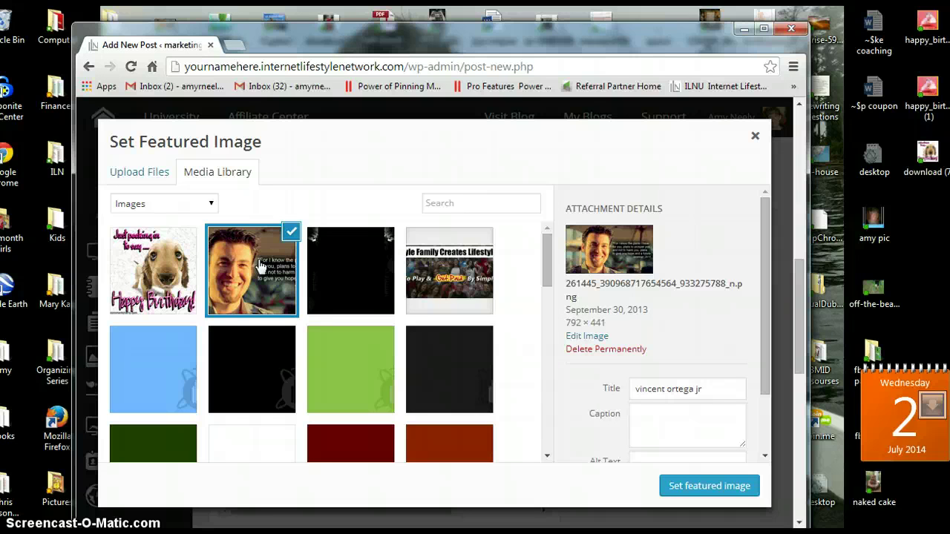
click(562, 390)
click(739, 512)
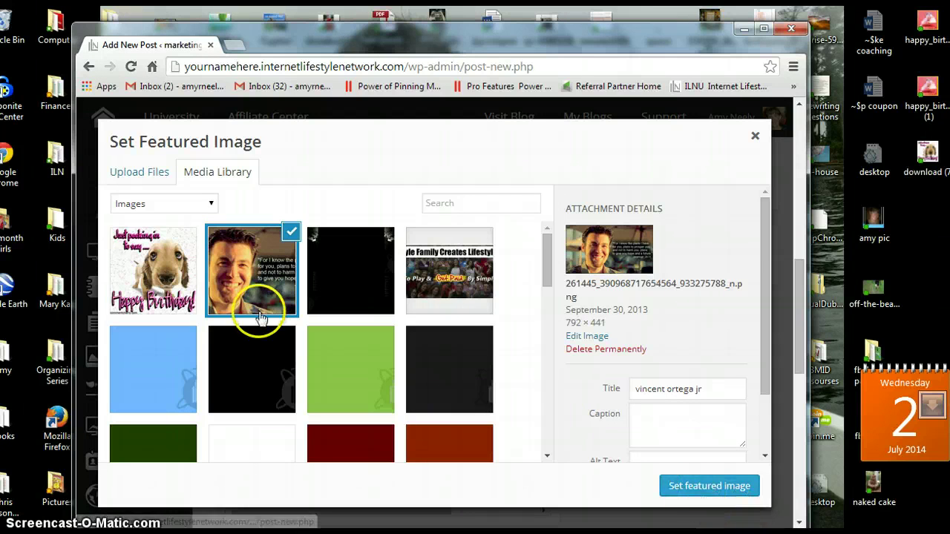
click(170, 276)
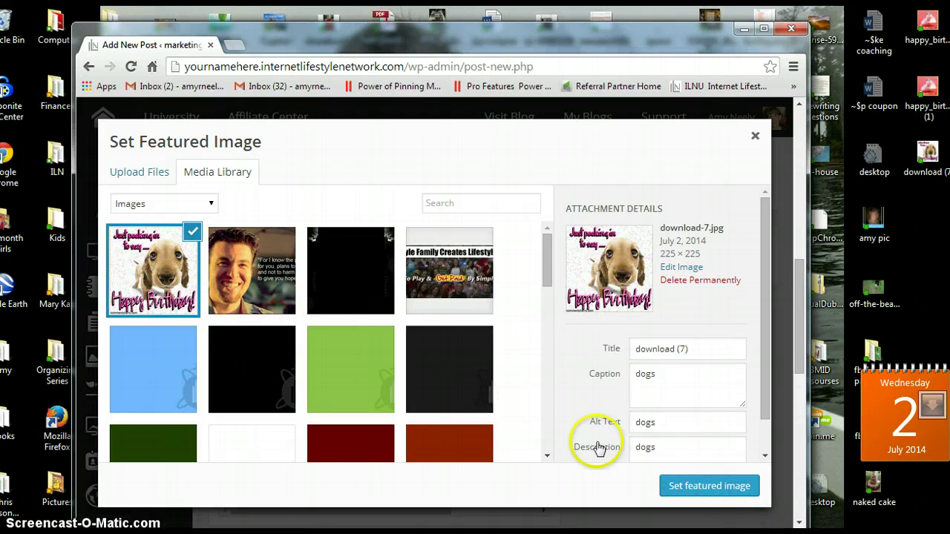
click(704, 489)
click(703, 484)
drag(801, 329, 789, 191)
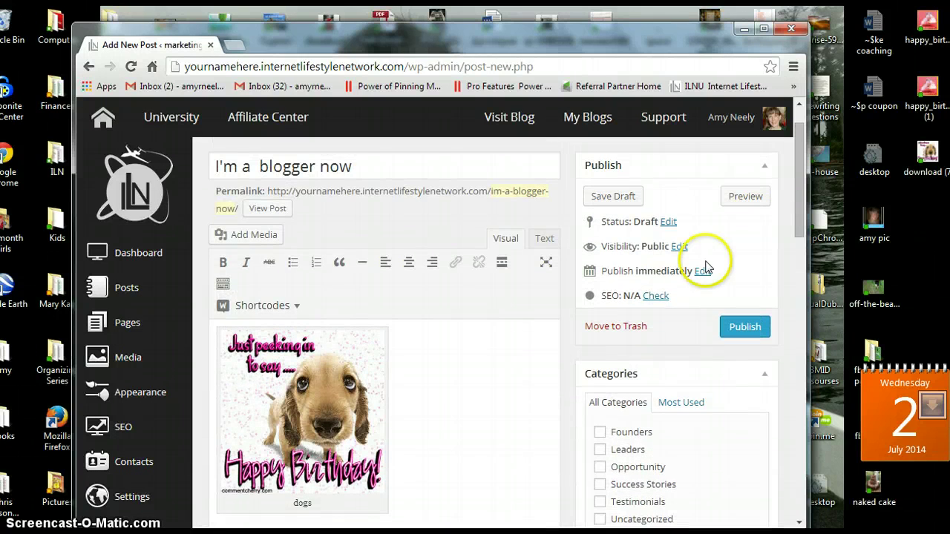
Run the SEO check, then publish 'I'm a blogger now'
click(655, 296)
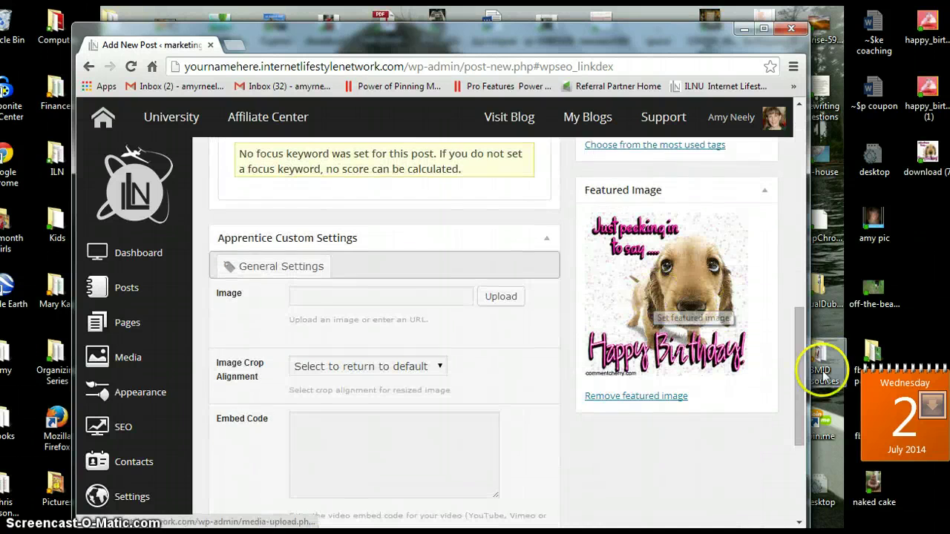
drag(799, 357, 797, 149)
click(735, 378)
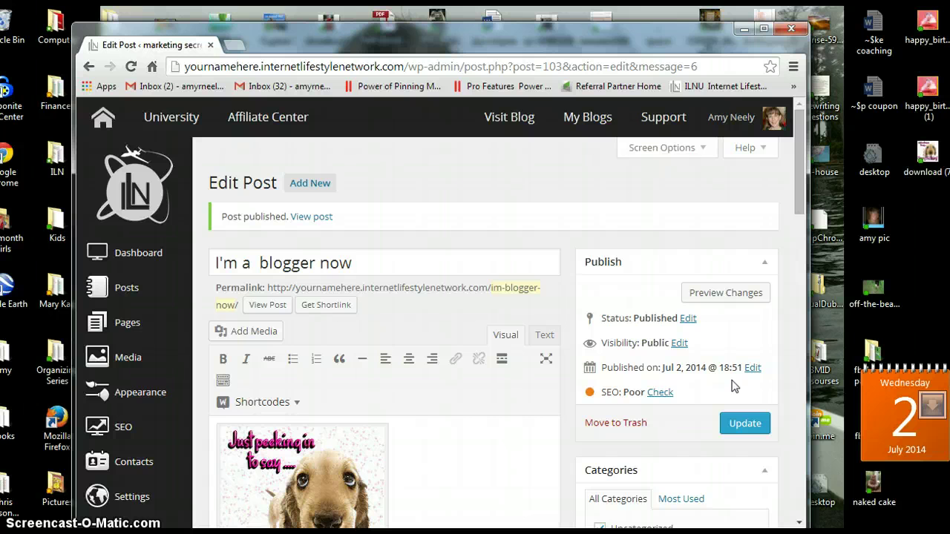
click(637, 391)
click(798, 191)
mouse_move(798, 190)
mouse_down()
mouse_move(797, 199)
mouse_move(796, 191)
mouse_up()
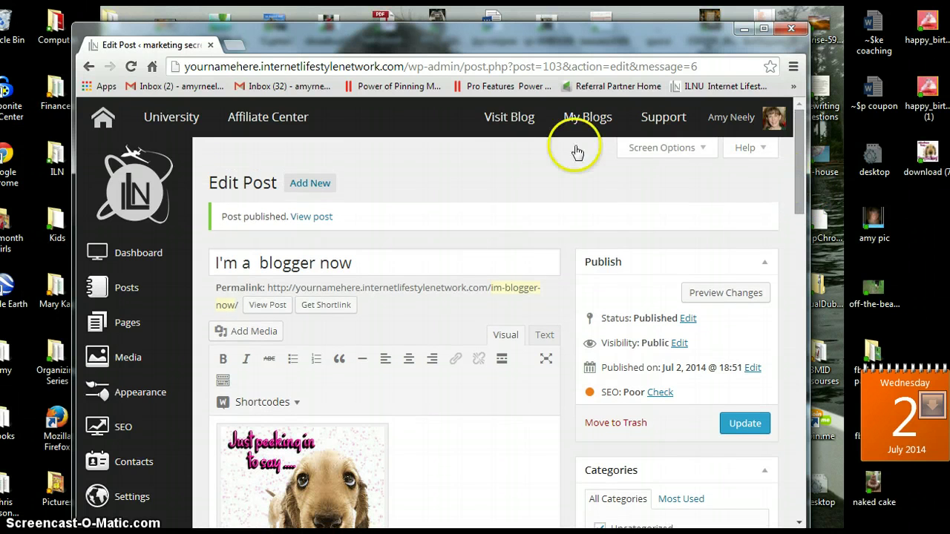
click(507, 143)
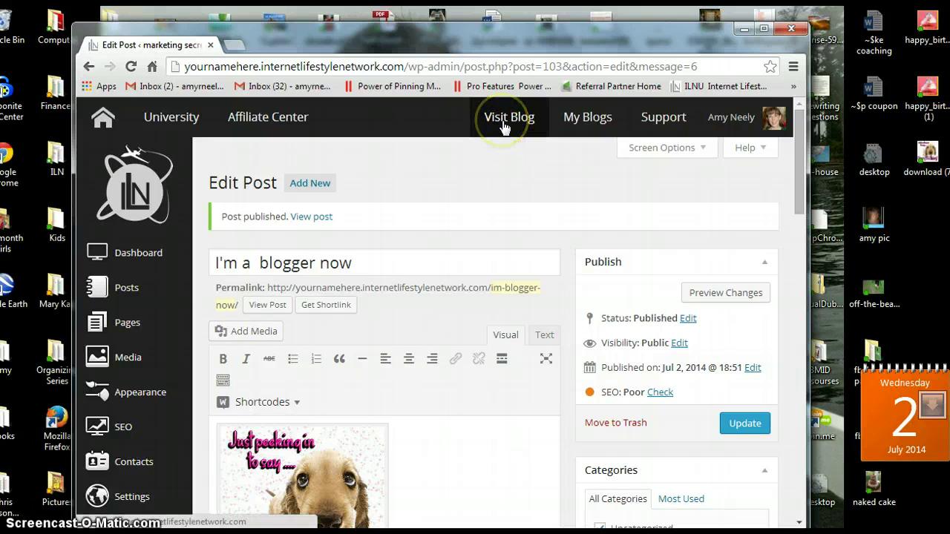
Open the live marketing secrets blog in a new tab and scroll through its homepage
click(503, 125)
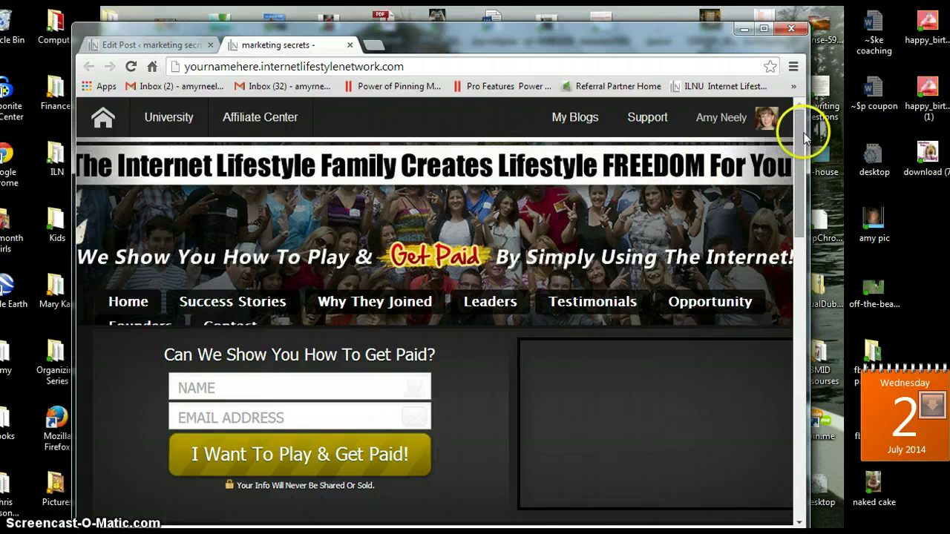
drag(800, 128, 797, 151)
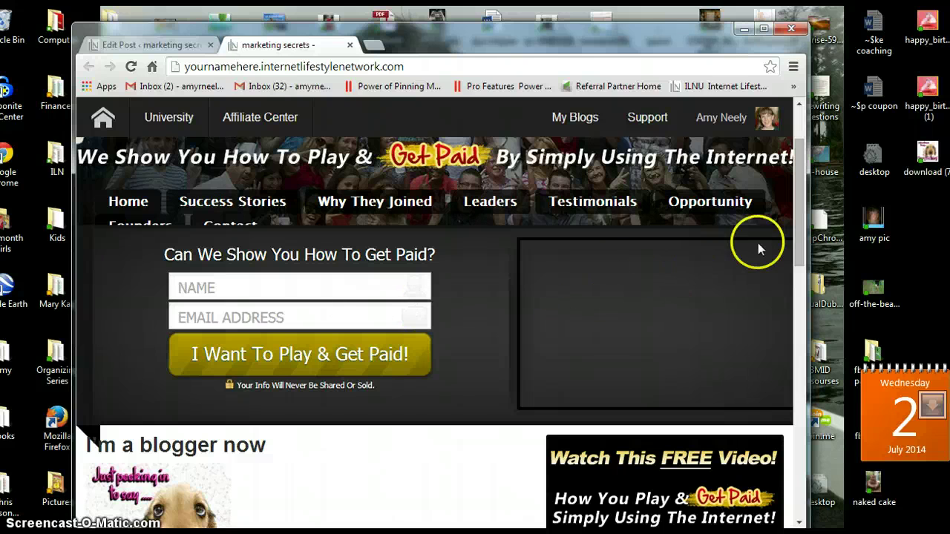
drag(799, 222, 804, 193)
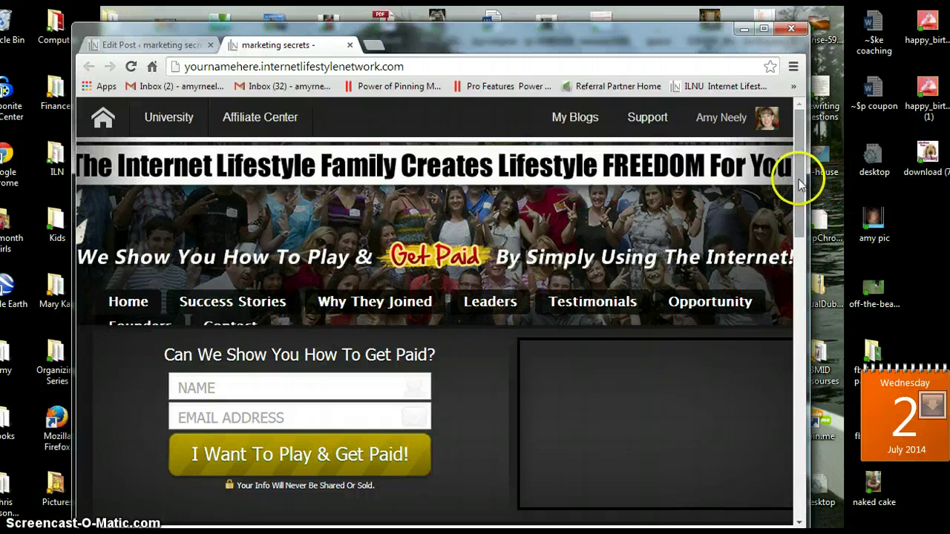
mouse_move(801, 184)
mouse_down()
mouse_move(799, 194)
mouse_move(798, 176)
mouse_up()
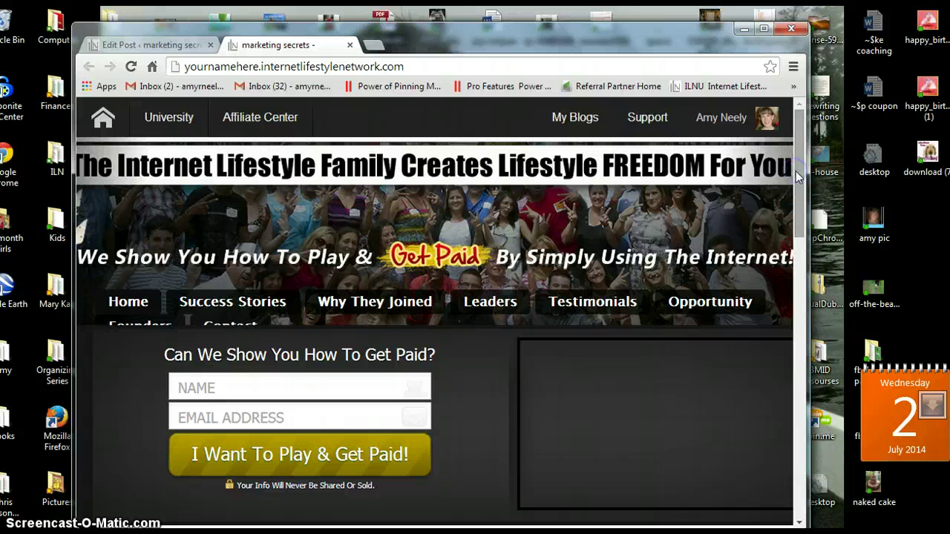